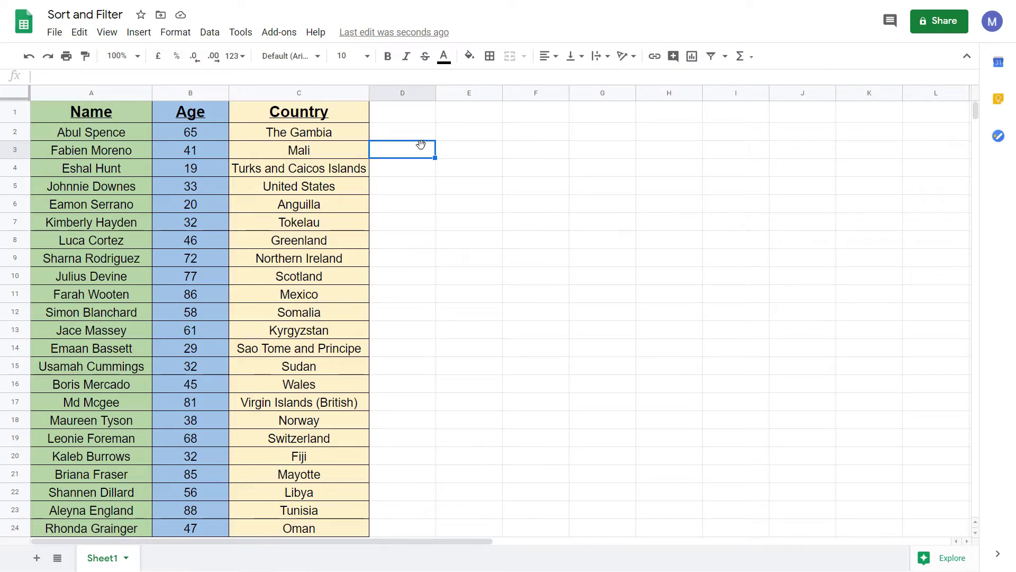
# Select the Name, Age and Country columns A–C.
pyautogui.click(408, 112)
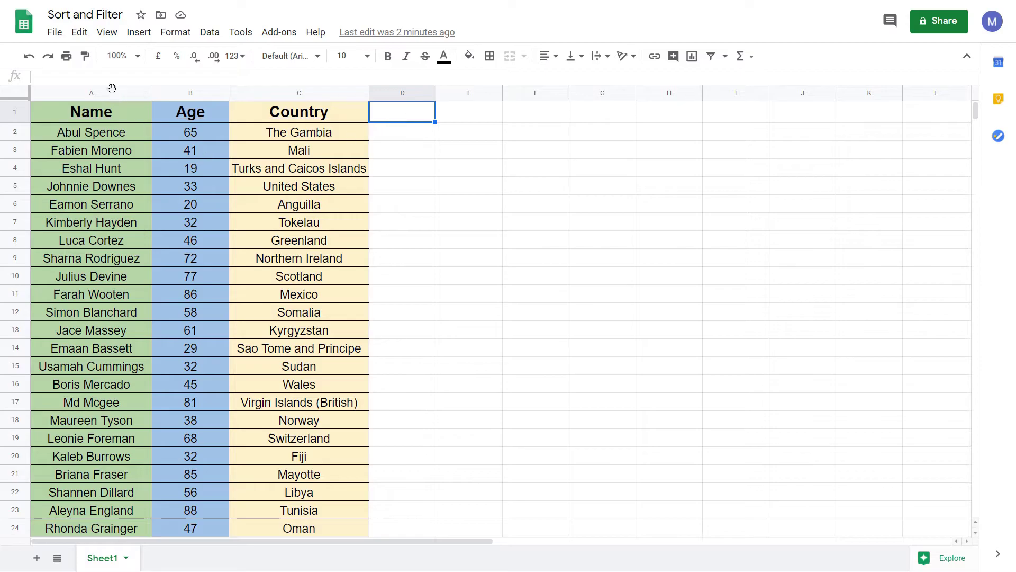
pyautogui.moveTo(111, 88); pyautogui.dragTo(252, 109)
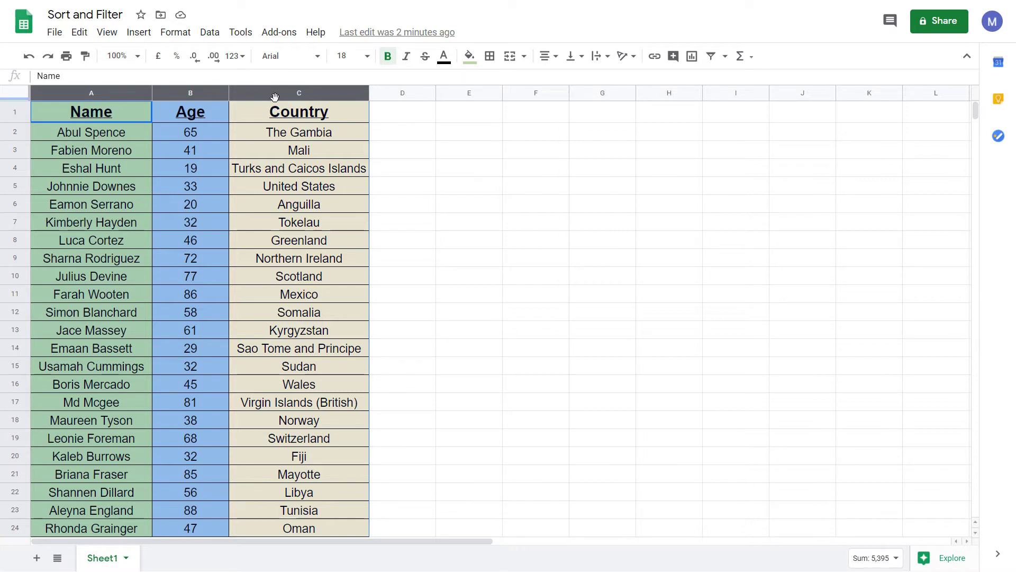
pyautogui.click(402, 167)
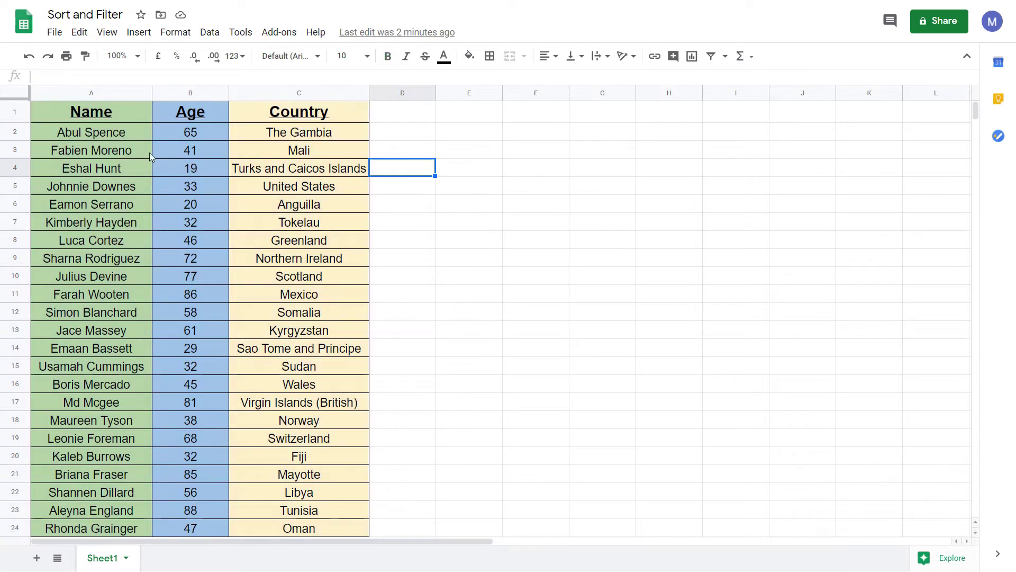
pyautogui.click(65, 91)
pyautogui.keyDown('shift'); pyautogui.click(177, 94); pyautogui.keyUp('shift')
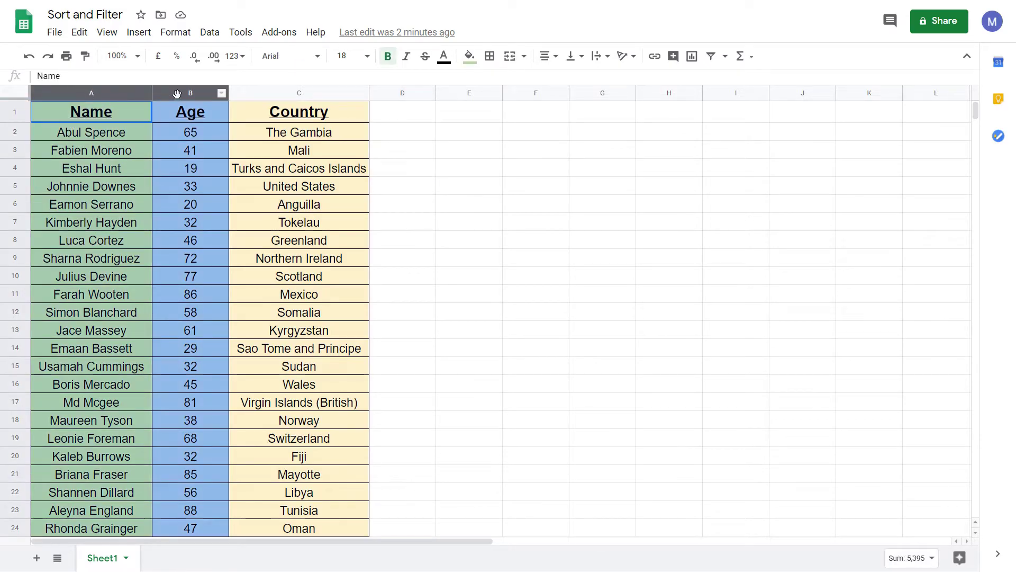
pyautogui.keyDown('shift'); pyautogui.click(236, 95); pyautogui.keyUp('shift')
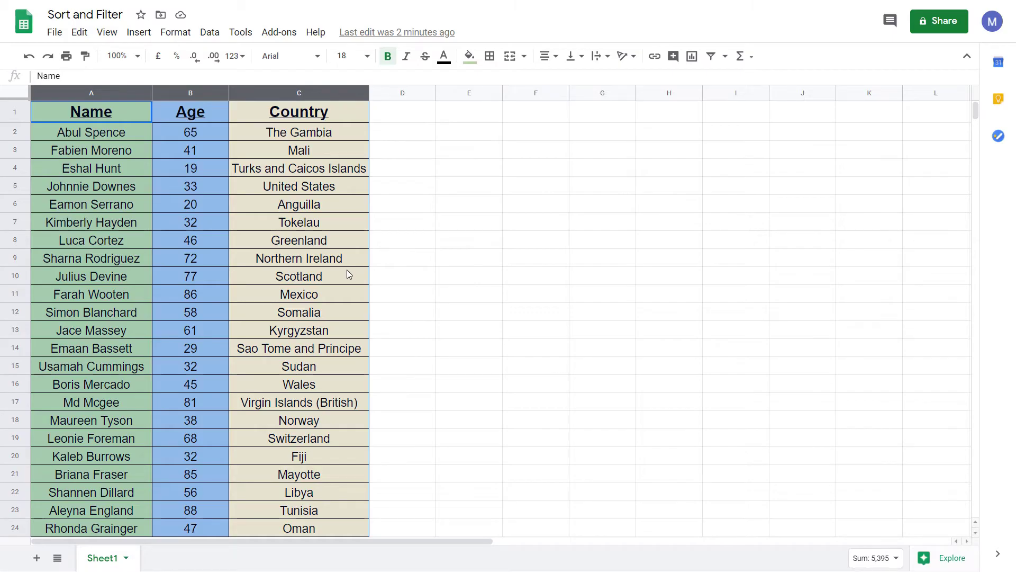
# Sort the selected range by Name A→Z, treating the first row as a header.
pyautogui.click(210, 32)
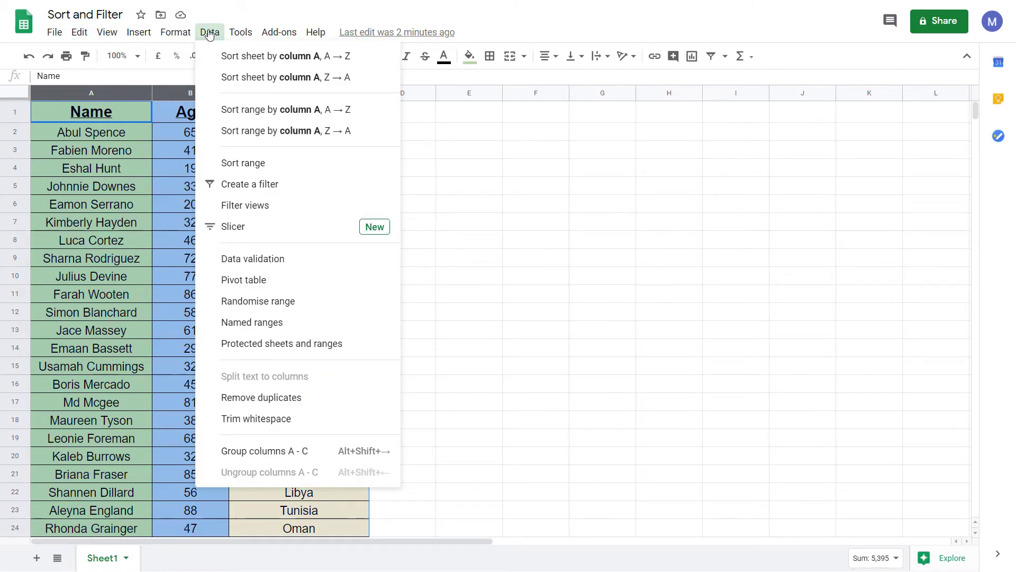
pyautogui.click(294, 170)
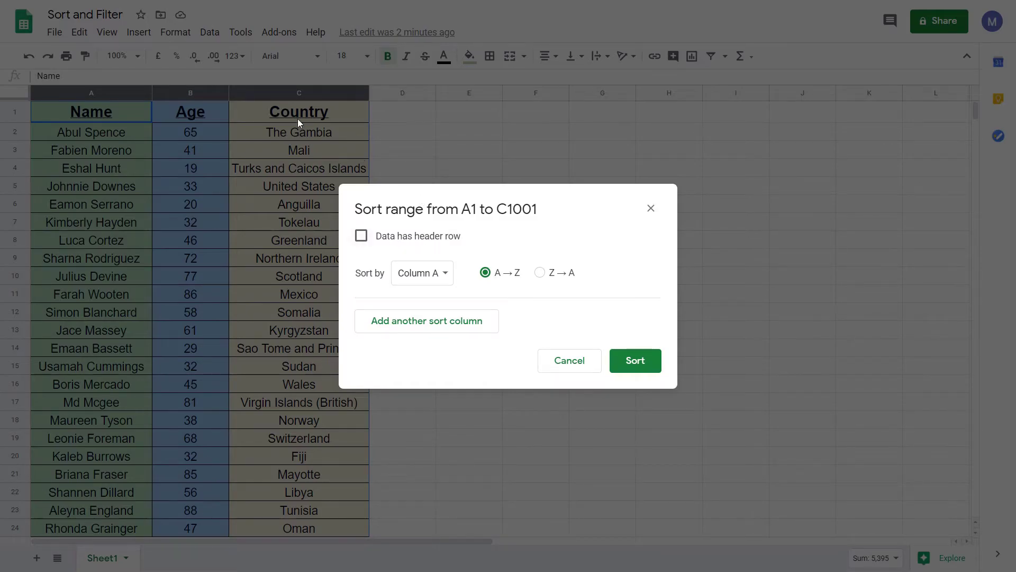
pyautogui.click(362, 240)
pyautogui.click(424, 282)
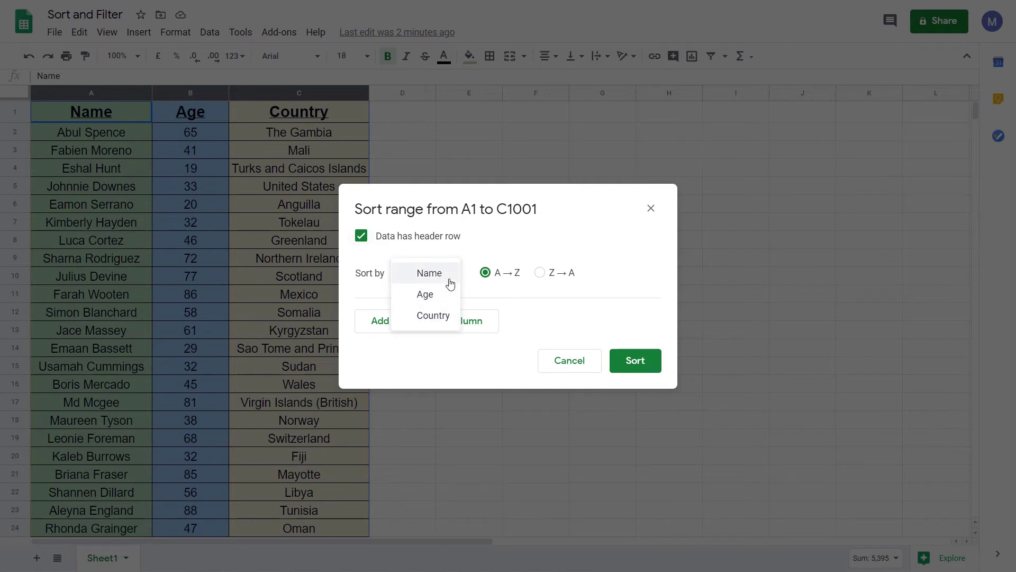
pyautogui.click(444, 278)
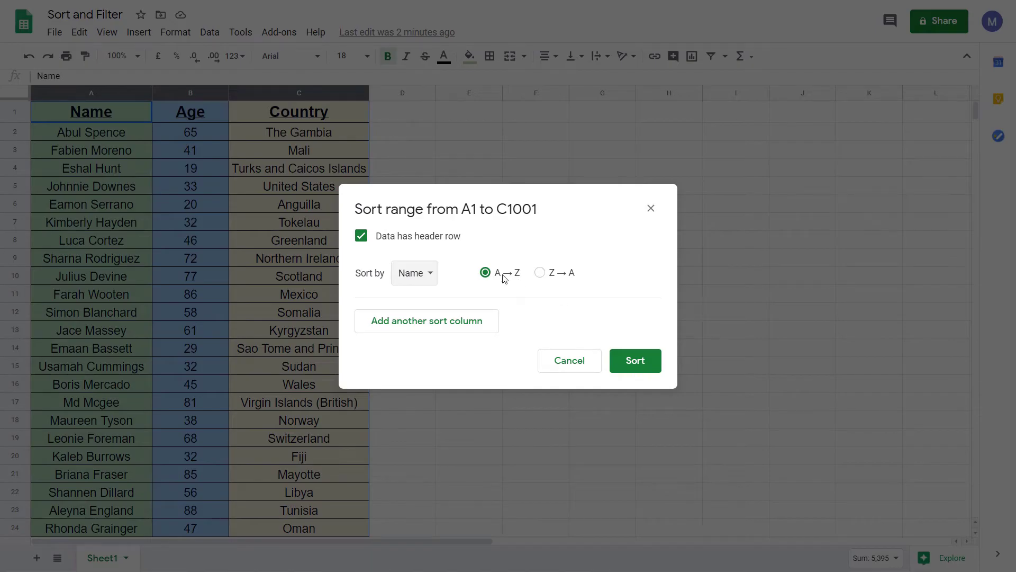
pyautogui.click(649, 362)
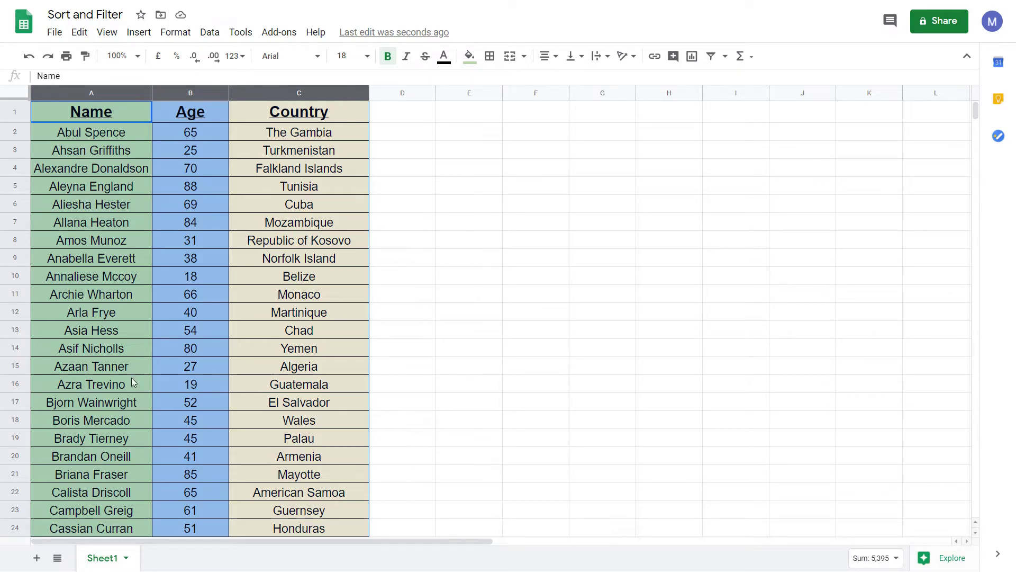
# Re-sort columns A–C by Age A→Z with a header row, youngest (18) first.
pyautogui.hotkey('ctrl', 'Home')
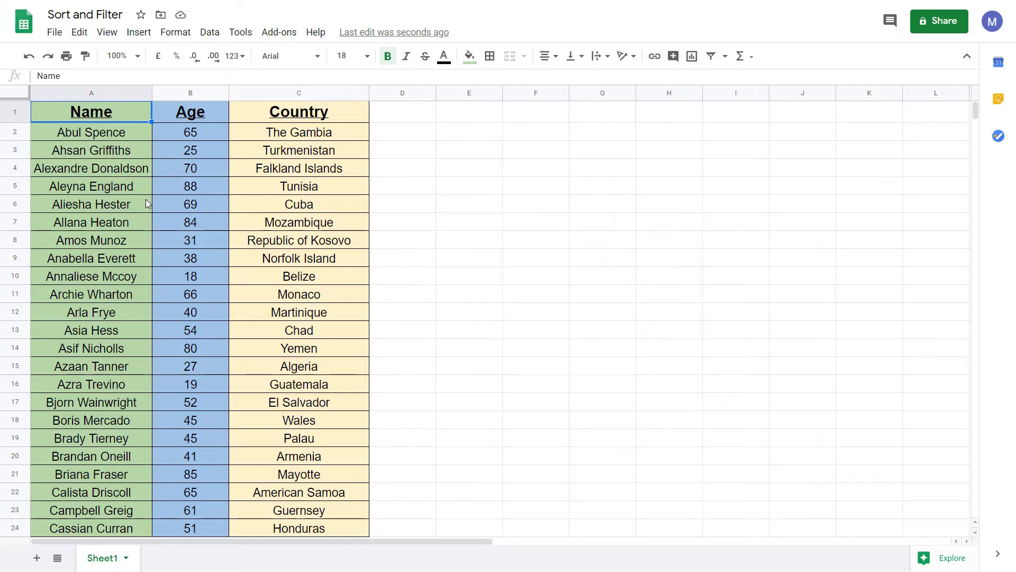
pyautogui.click(111, 93)
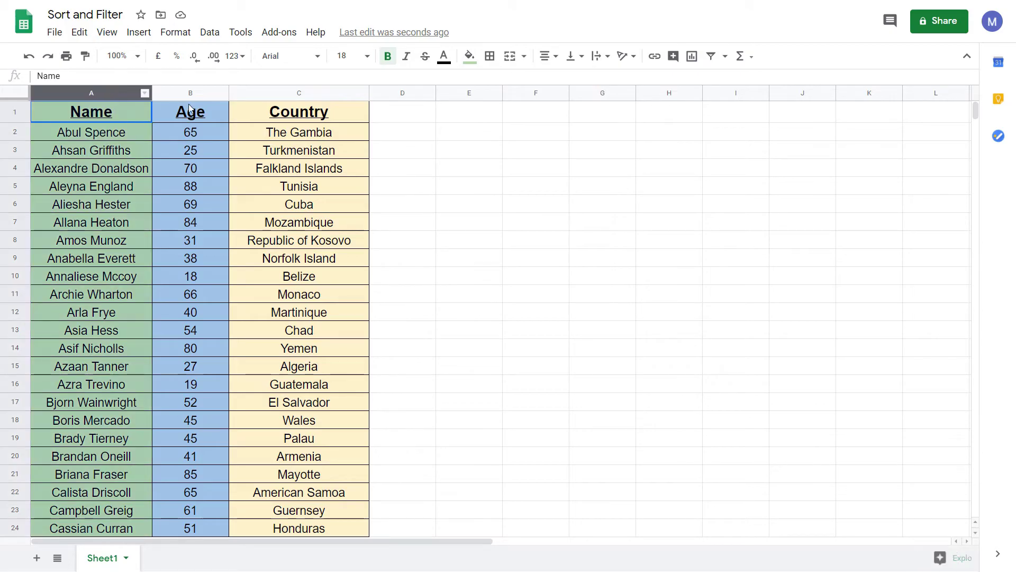
pyautogui.moveTo(189, 108); pyautogui.dragTo(241, 88)
pyautogui.click(209, 32)
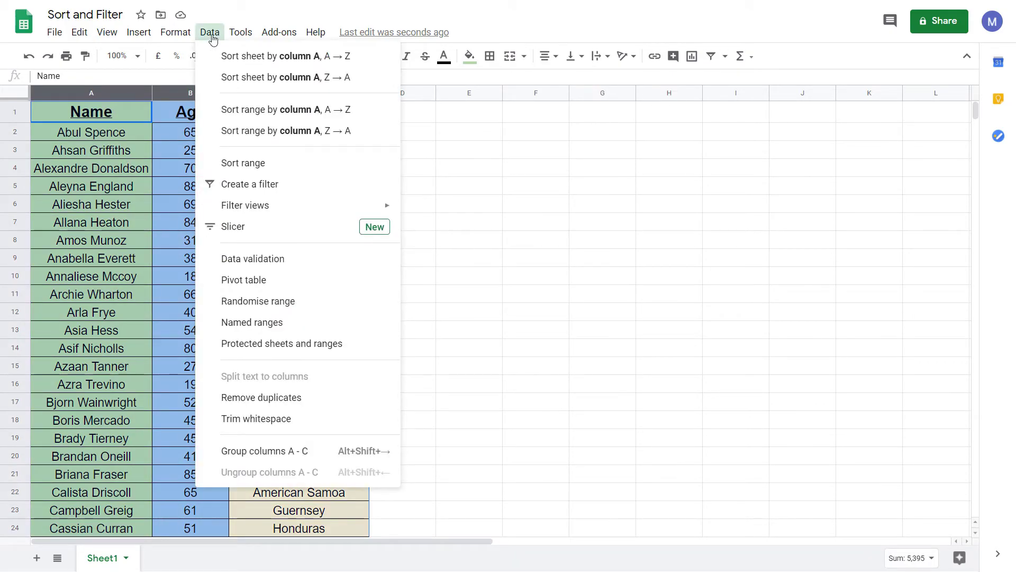
pyautogui.click(244, 165)
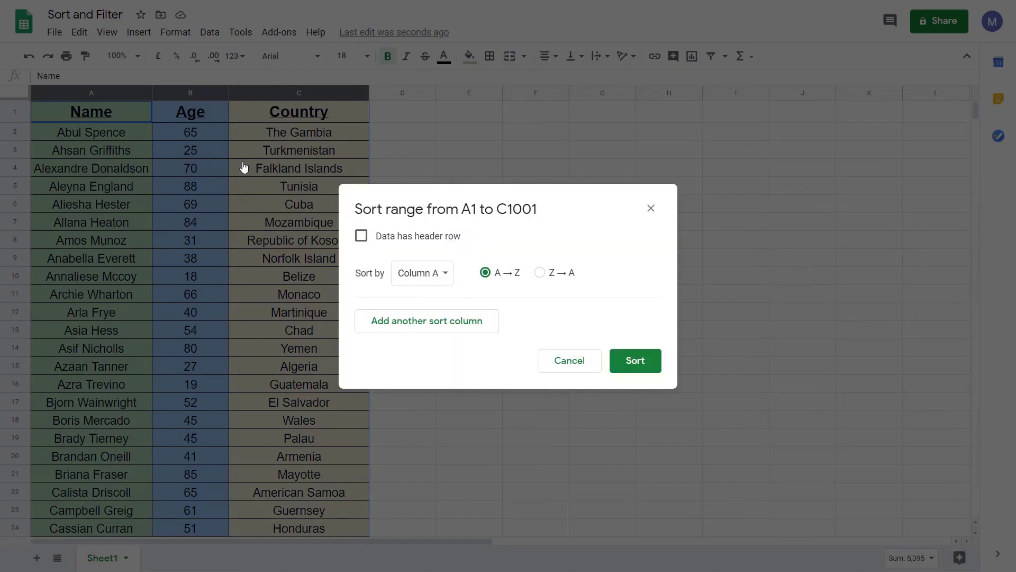
pyautogui.click(362, 237)
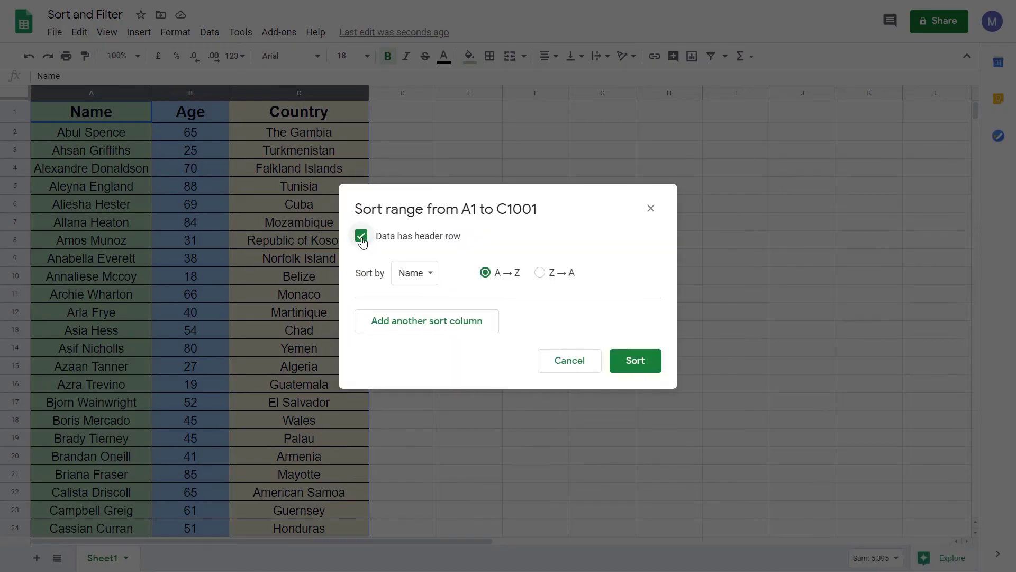
pyautogui.click(419, 272)
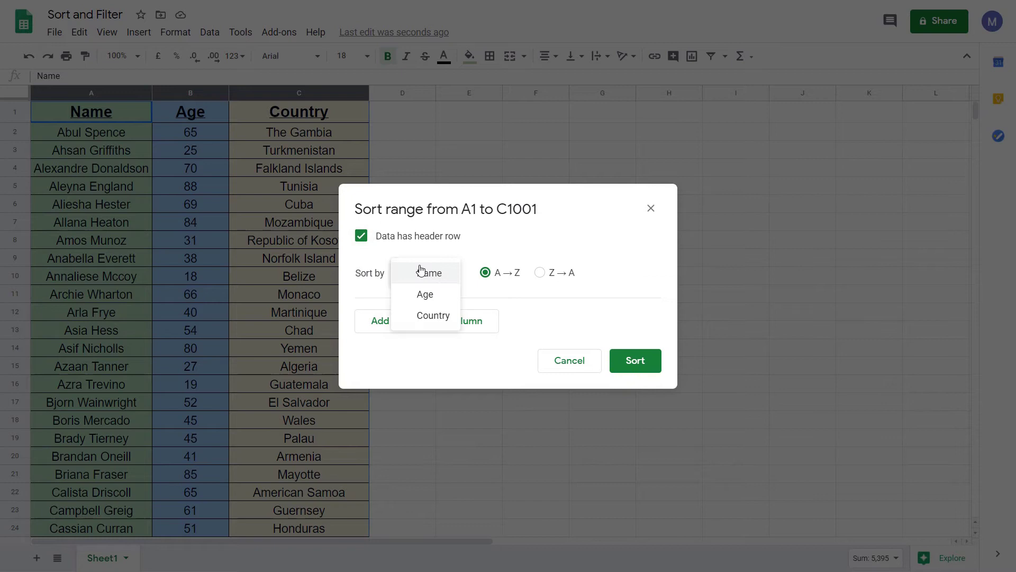
pyautogui.click(430, 298)
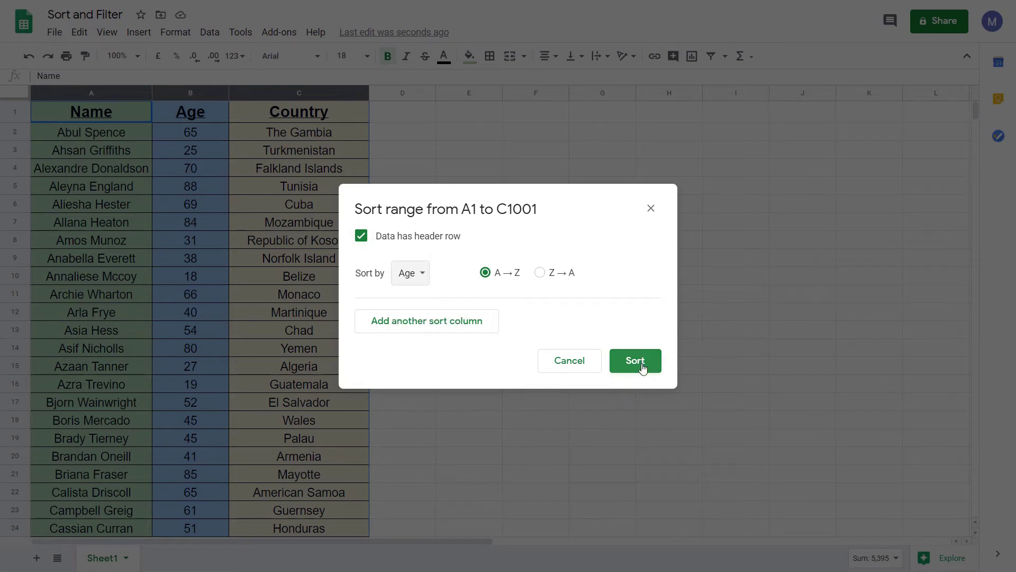
pyautogui.click(635, 360)
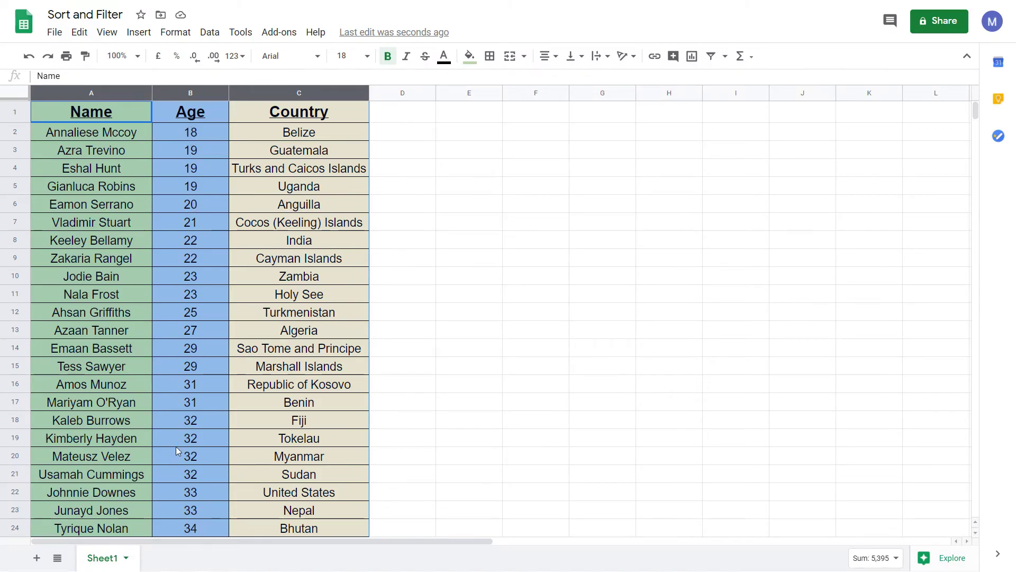
pyautogui.click(207, 185)
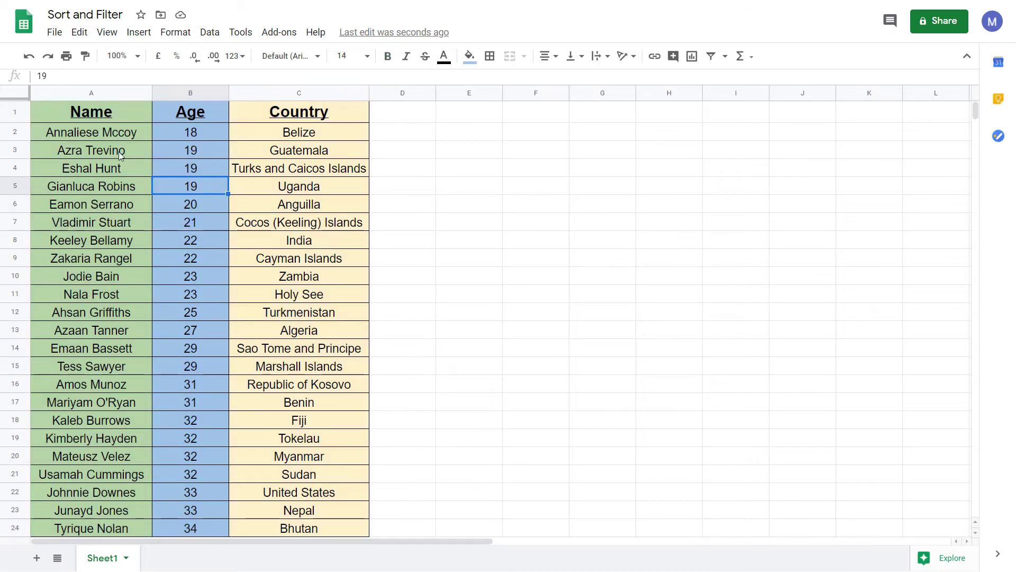
pyautogui.moveTo(116, 152); pyautogui.dragTo(269, 186)
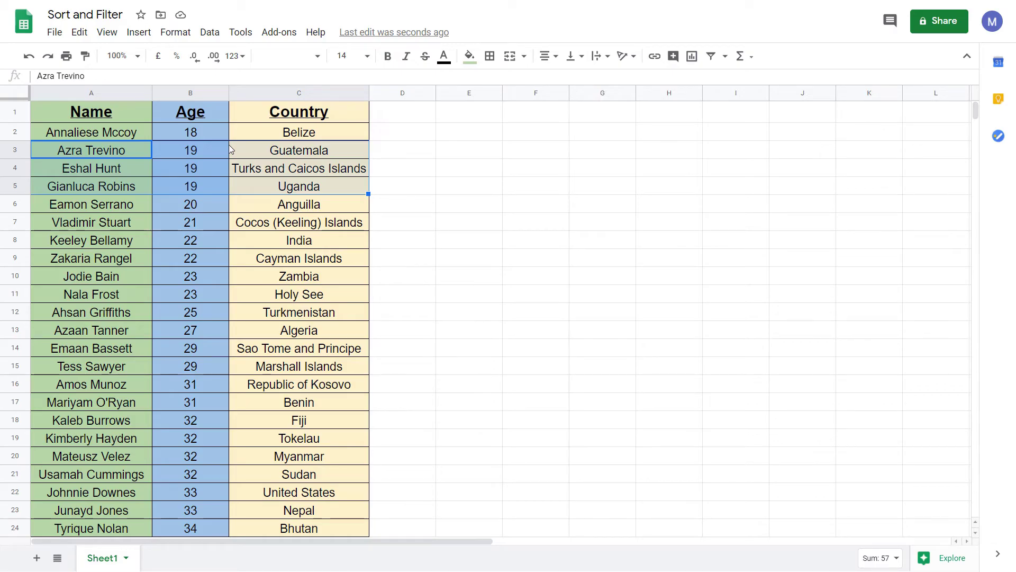
pyautogui.moveTo(217, 145); pyautogui.dragTo(257, 191)
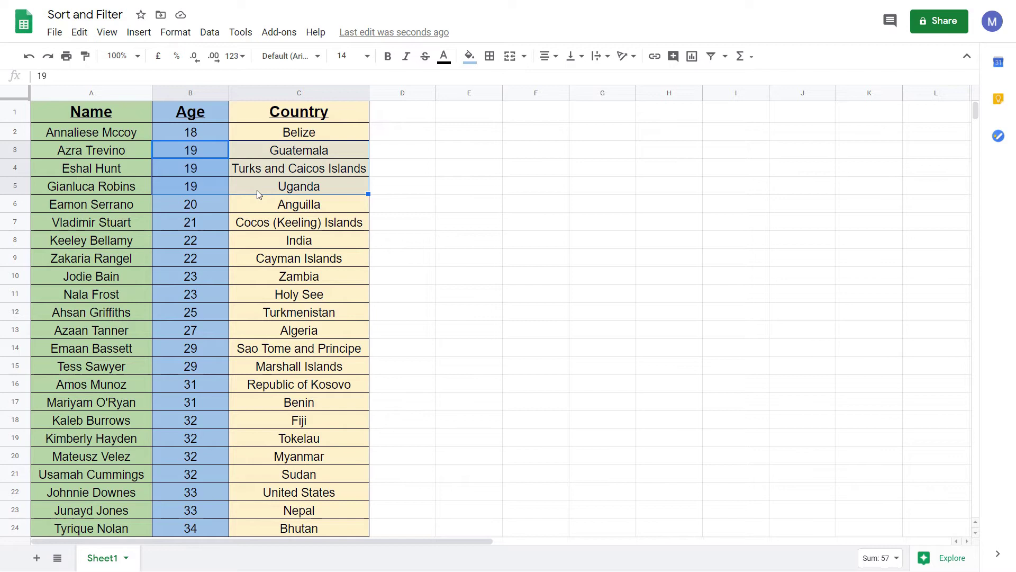
# Undo the Age sort and set up a header-row range sort: Age A→Z, then Country Z→A.
pyautogui.hotkey('ctrl', 'z')
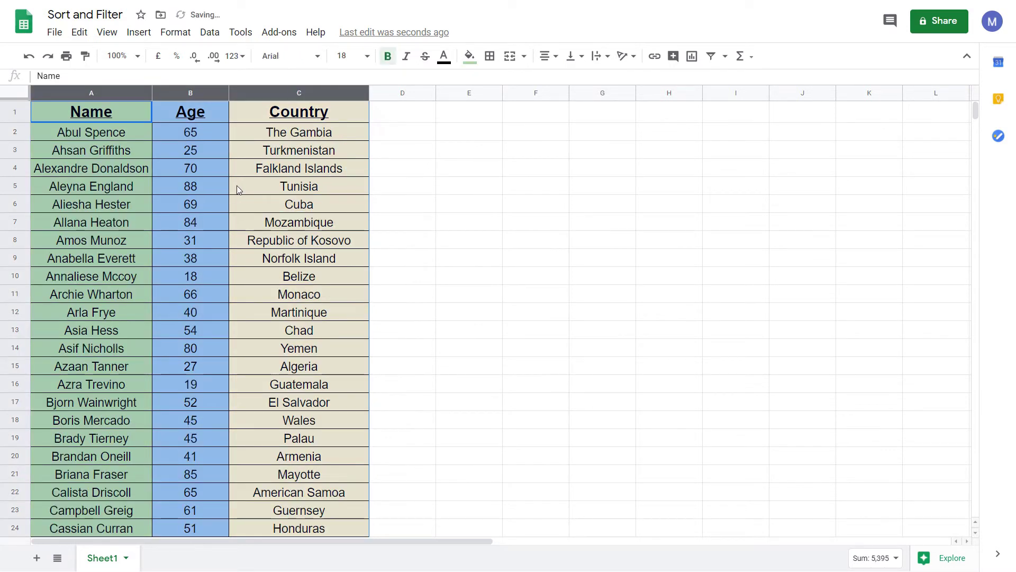
pyautogui.click(210, 34)
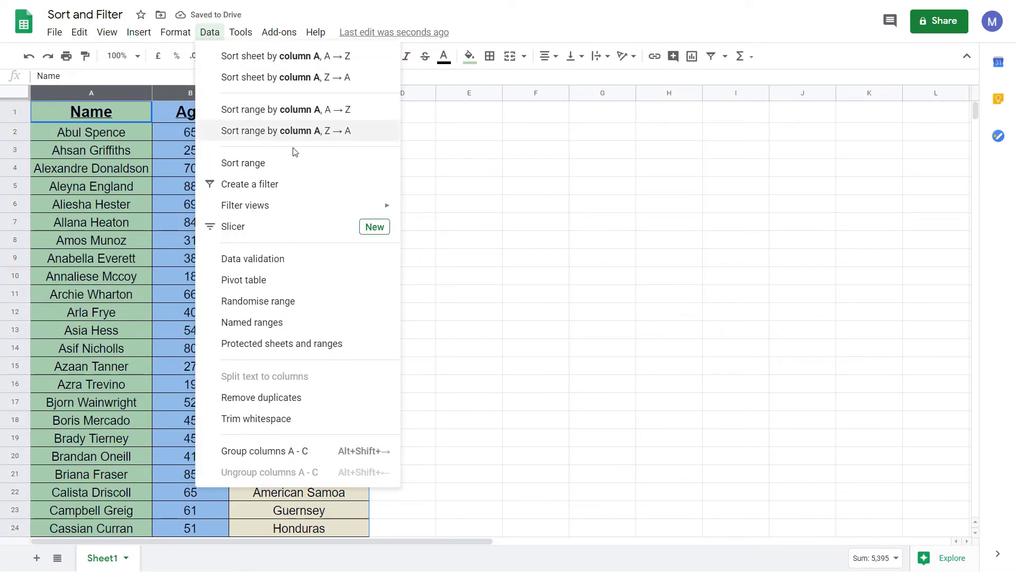
pyautogui.click(285, 163)
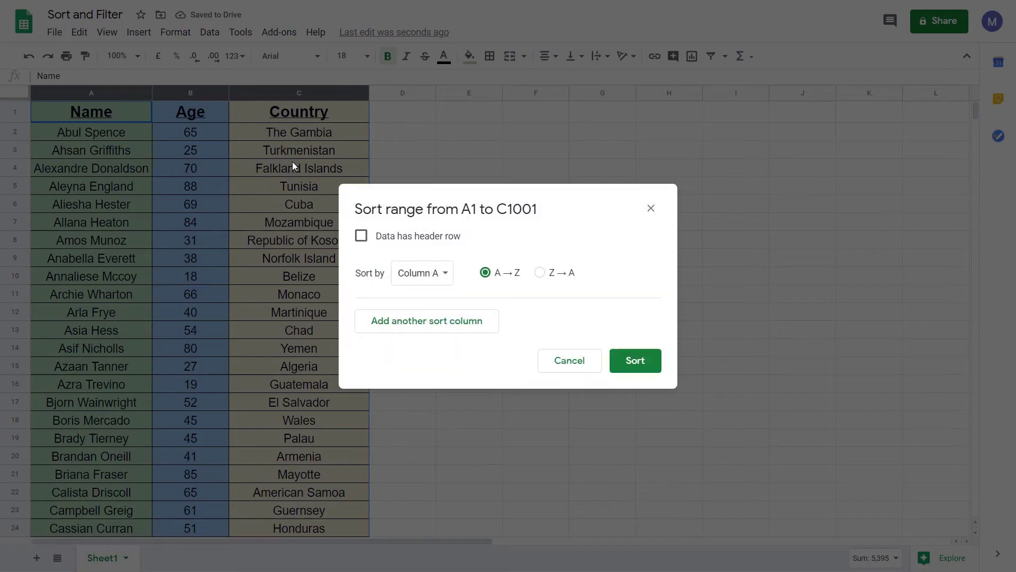
pyautogui.click(387, 238)
pyautogui.click(418, 274)
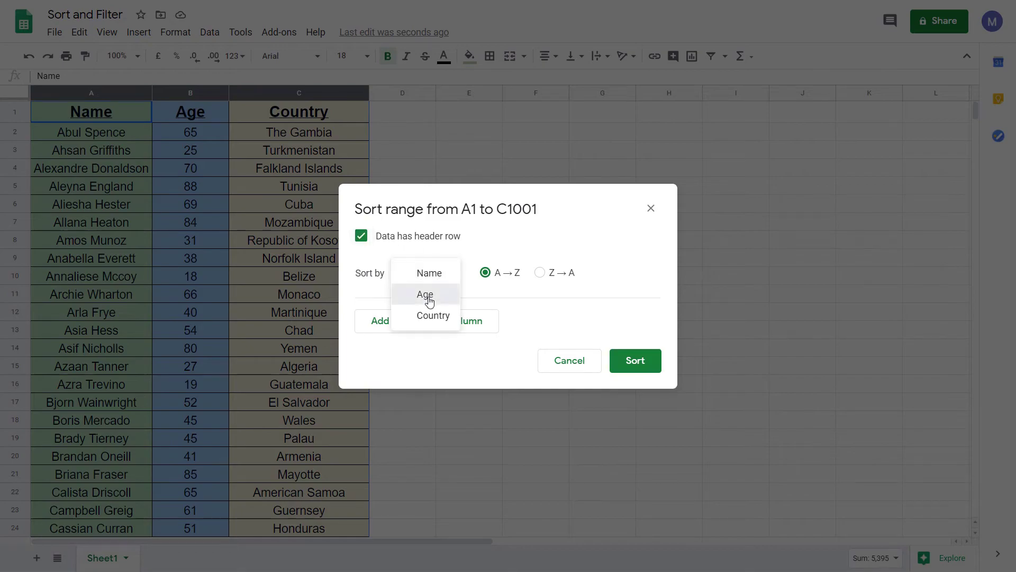
pyautogui.click(428, 294)
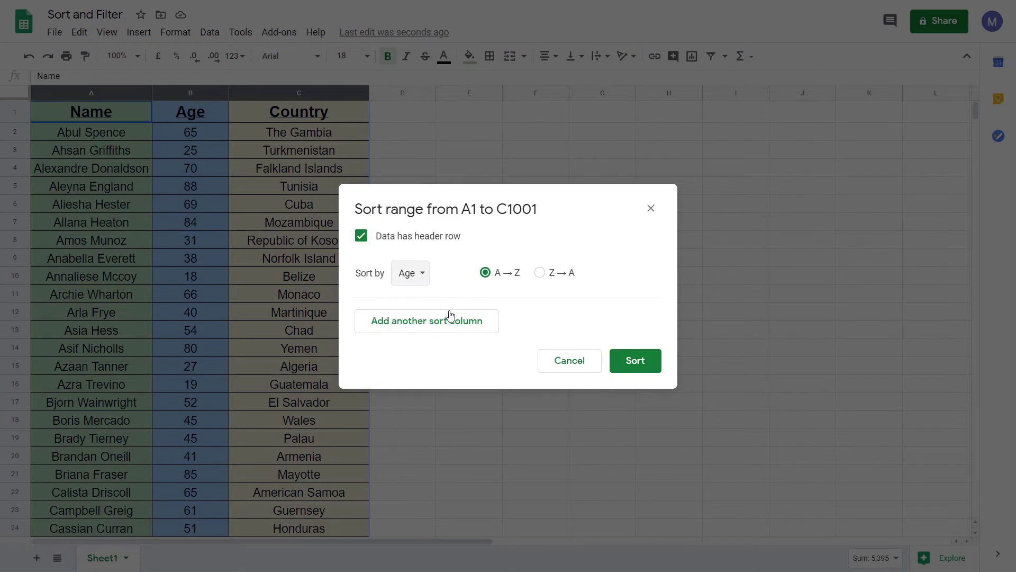
pyautogui.click(401, 330)
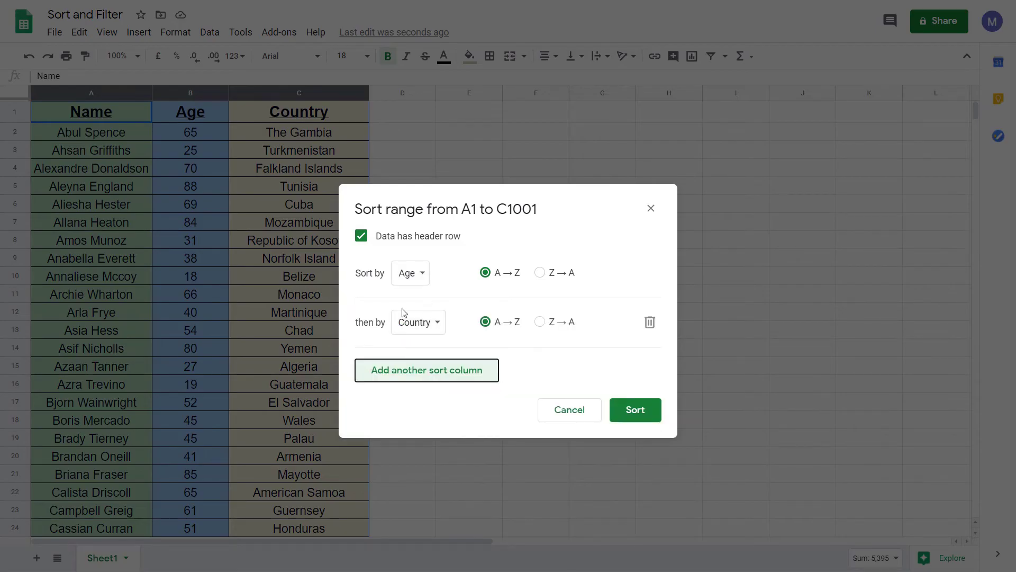
pyautogui.click(542, 323)
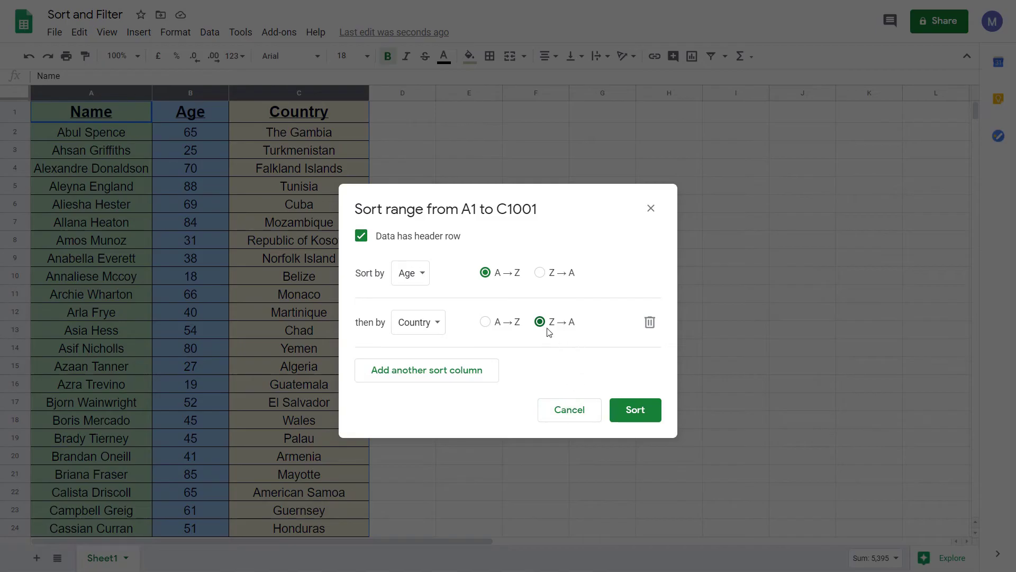
# Apply the Age-then-Country sort and check the age-19 countries in C3:C5 run Z→A.
pyautogui.click(635, 410)
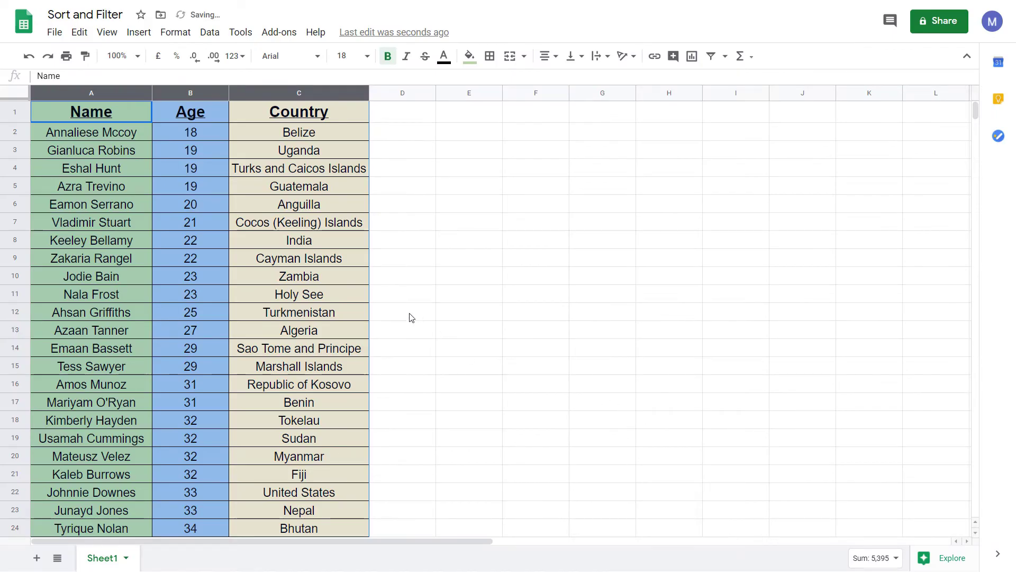
pyautogui.click(119, 148)
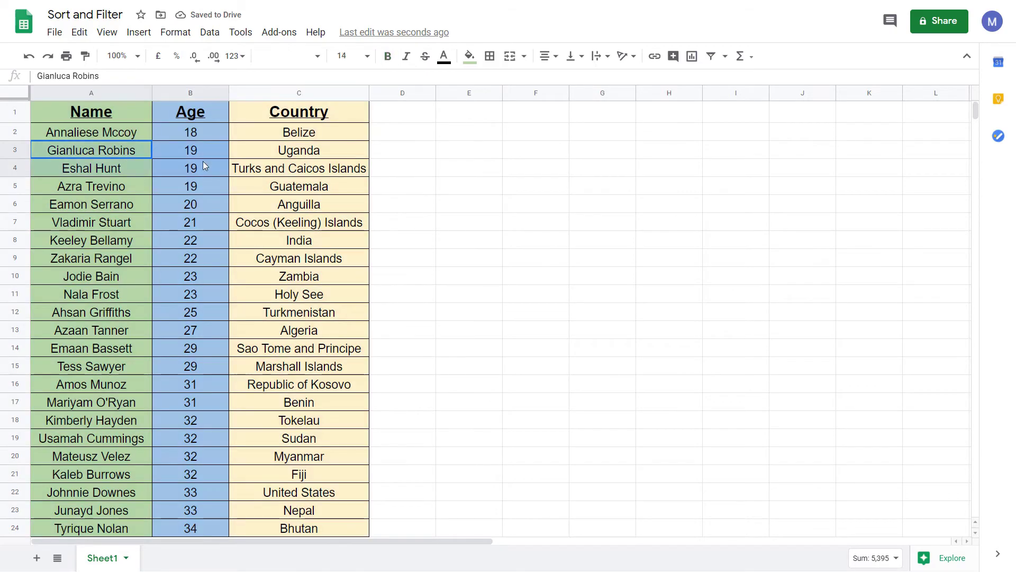
pyautogui.moveTo(204, 165); pyautogui.dragTo(314, 185)
pyautogui.click(313, 151)
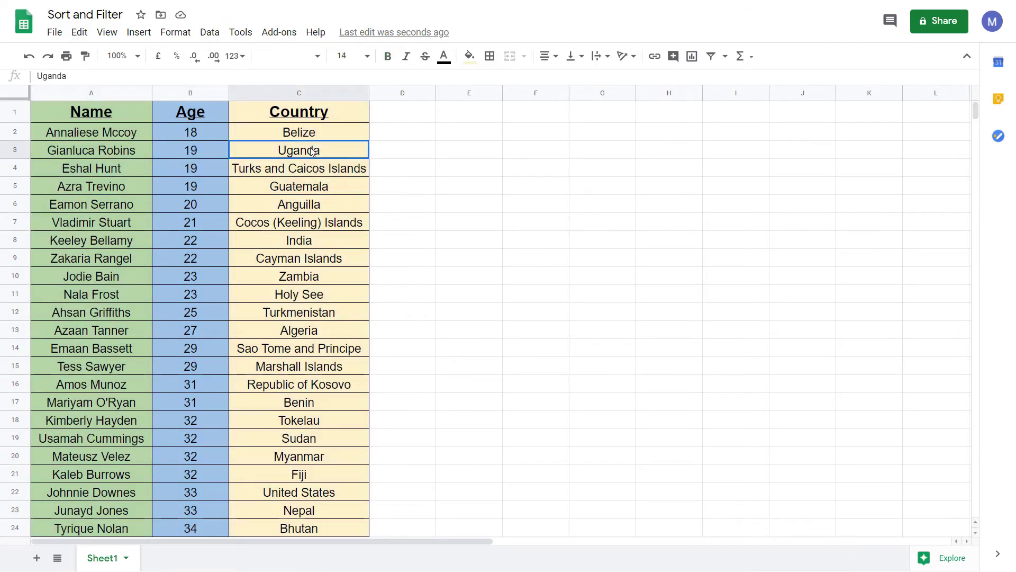
pyautogui.moveTo(313, 151); pyautogui.dragTo(320, 186)
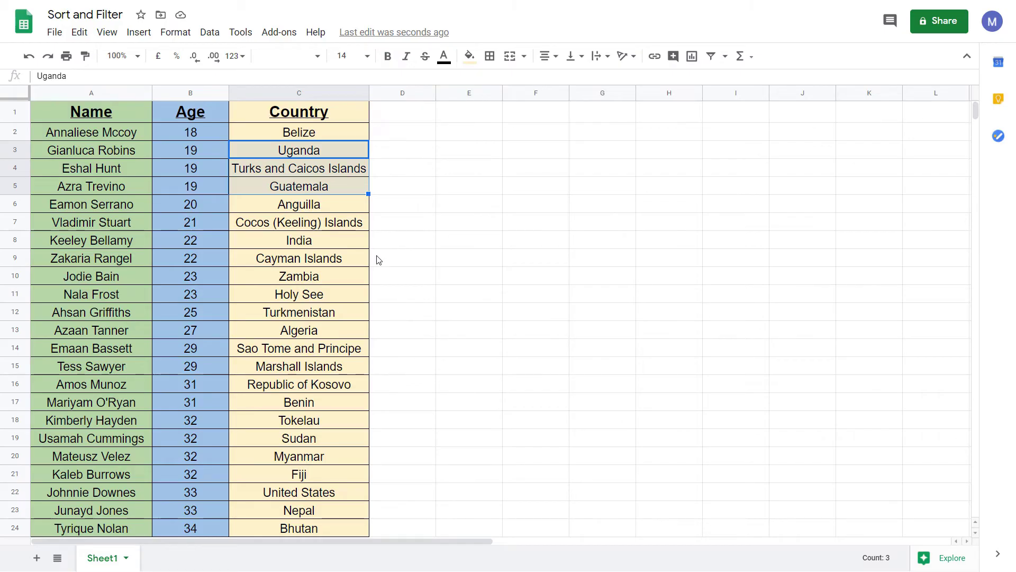
pyautogui.hotkey('ctrl', 'Home')
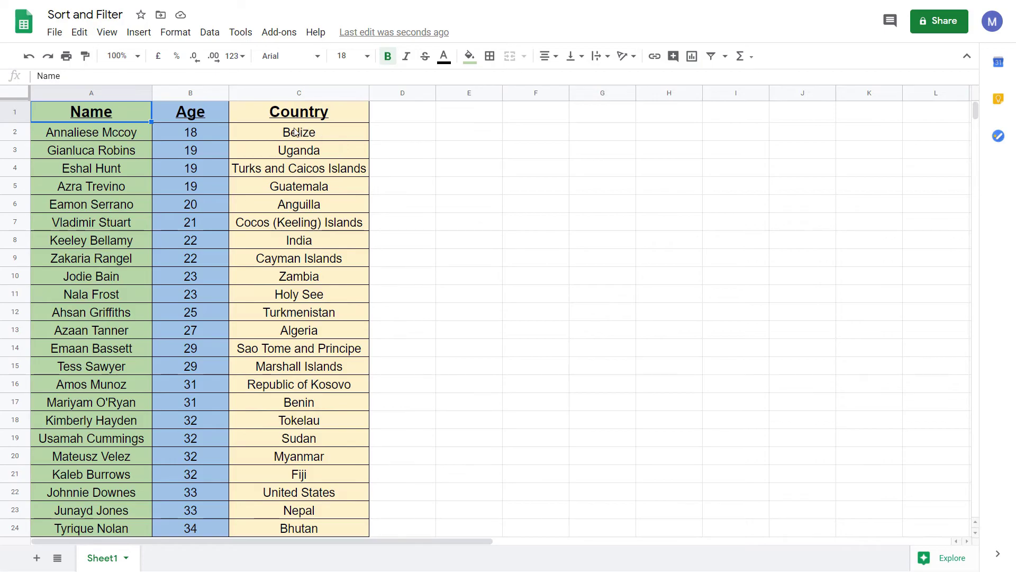
# Select the whole Name/Age/Country table and create a filter on it.
pyautogui.hotkey('ctrl', 'a')
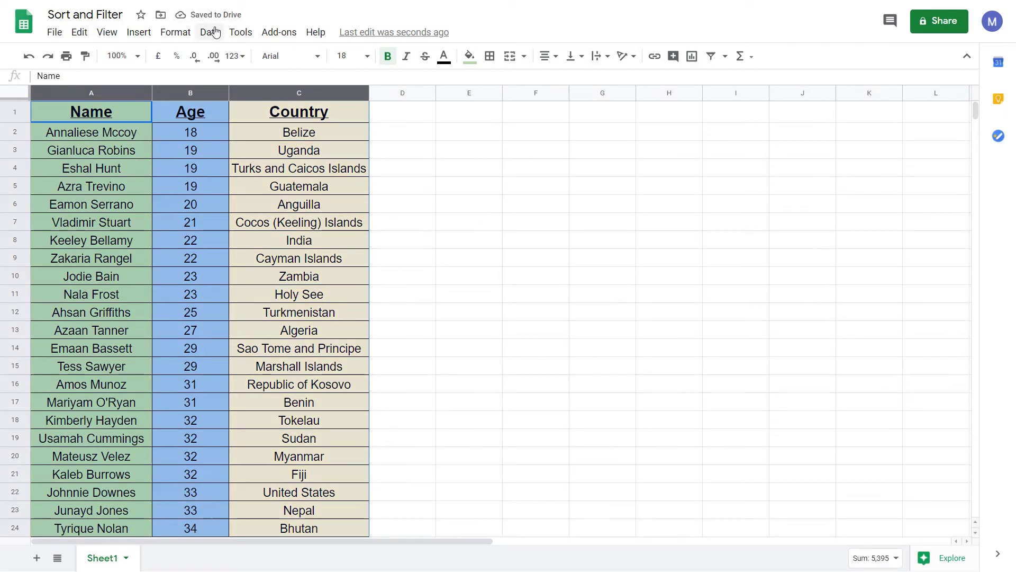
pyautogui.click(210, 32)
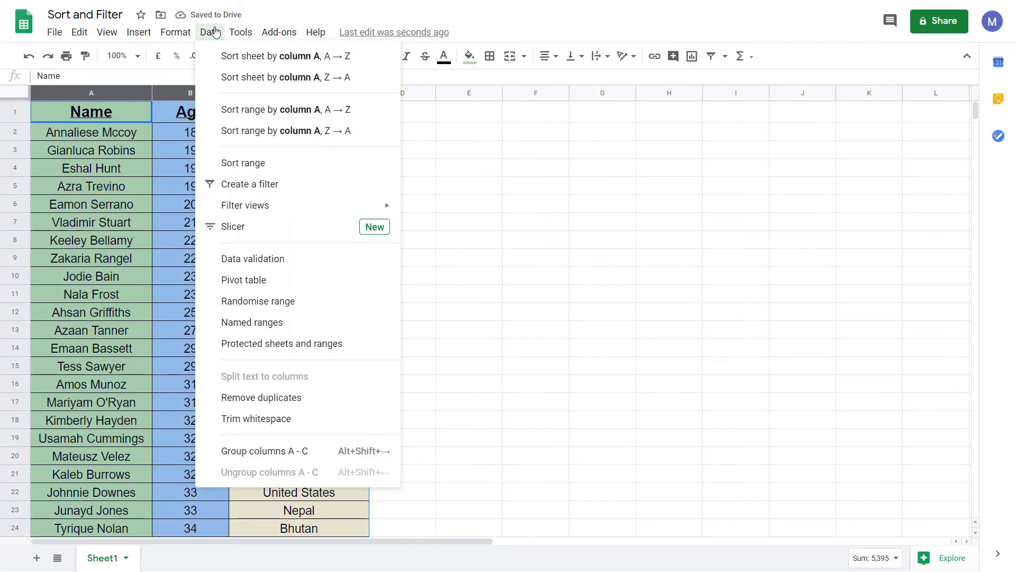
pyautogui.click(248, 184)
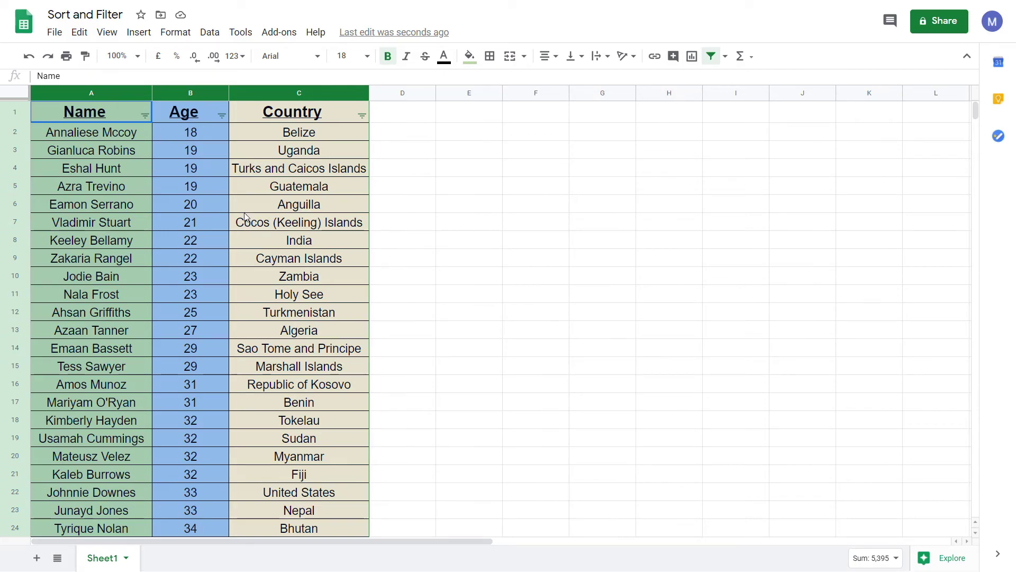
# In the Country filter, clear all values, search 'uni' and tick only United States.
pyautogui.click(334, 137)
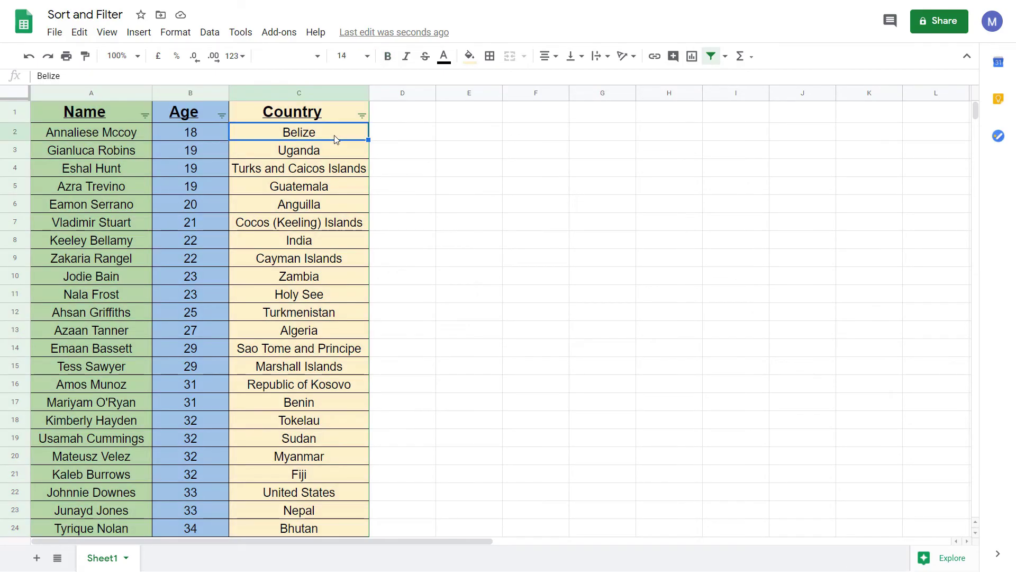
pyautogui.click(335, 117)
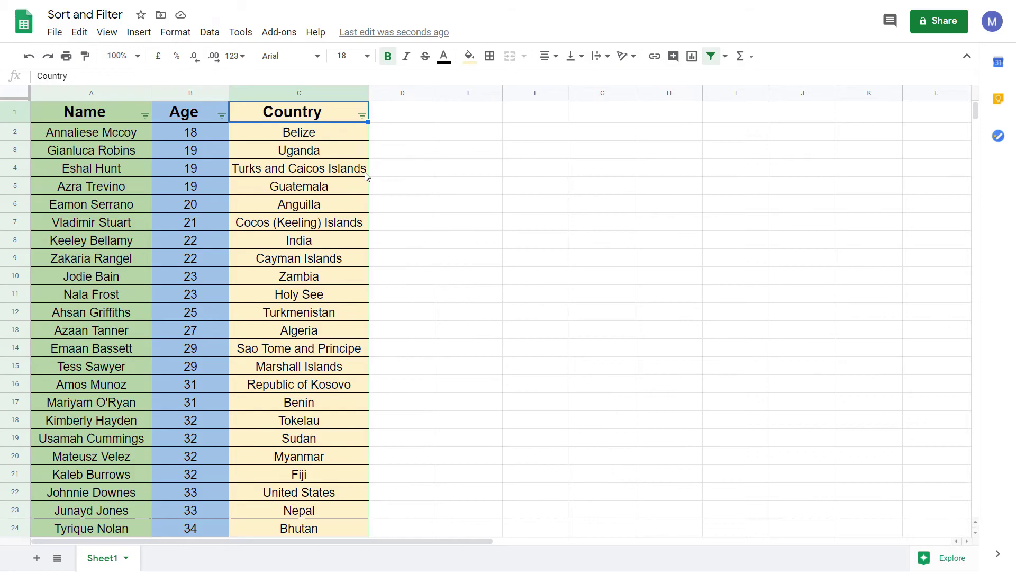
pyautogui.click(362, 116)
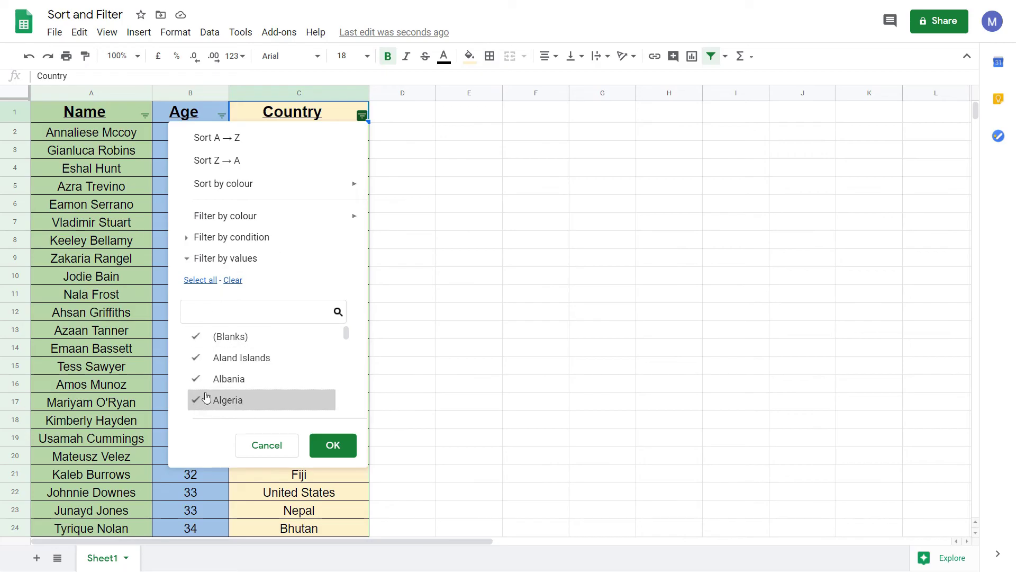
pyautogui.click(234, 281)
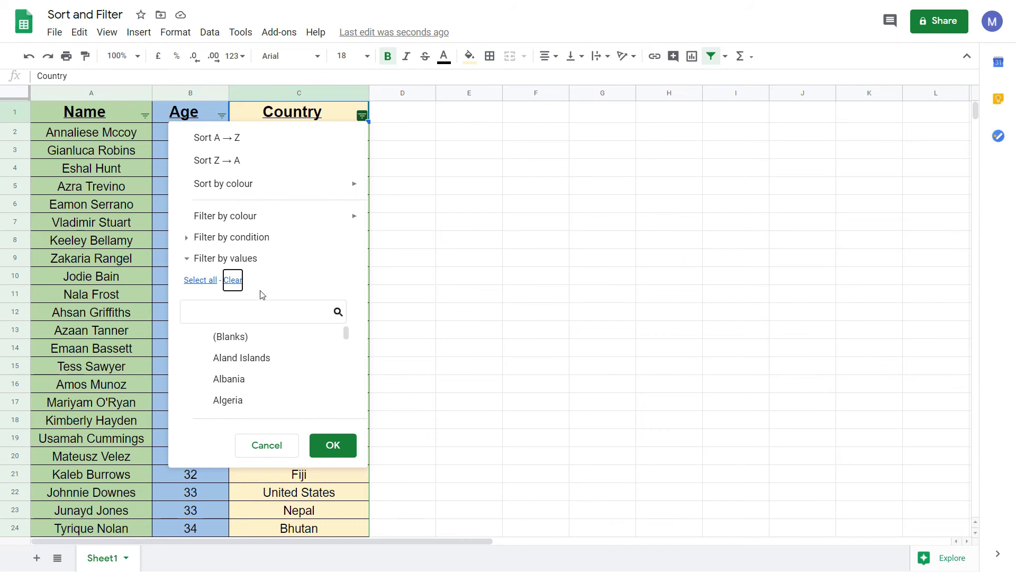
pyautogui.click(193, 286)
pyautogui.click(233, 280)
pyautogui.click(231, 312)
pyautogui.write('uni')
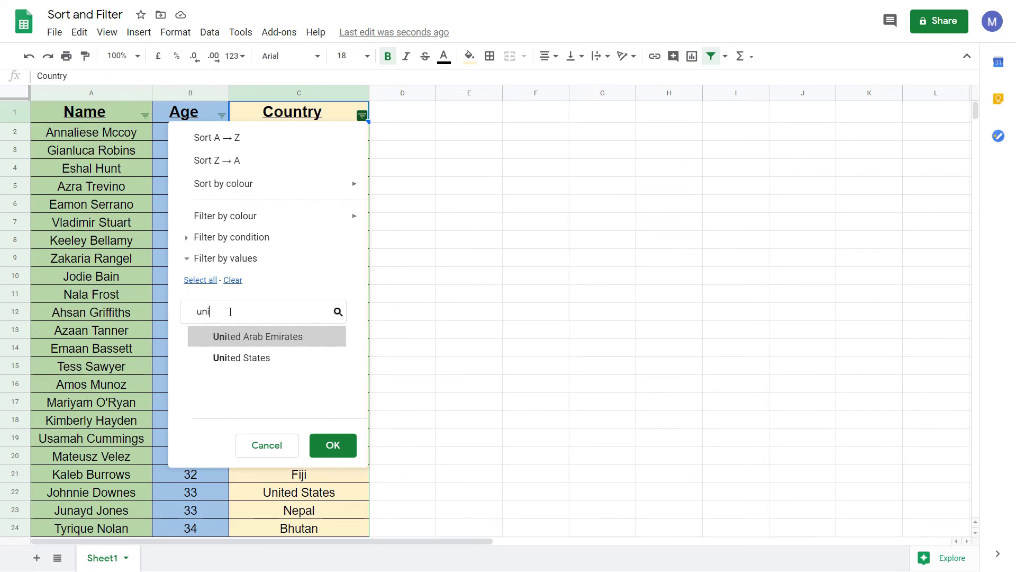
pyautogui.click(243, 358)
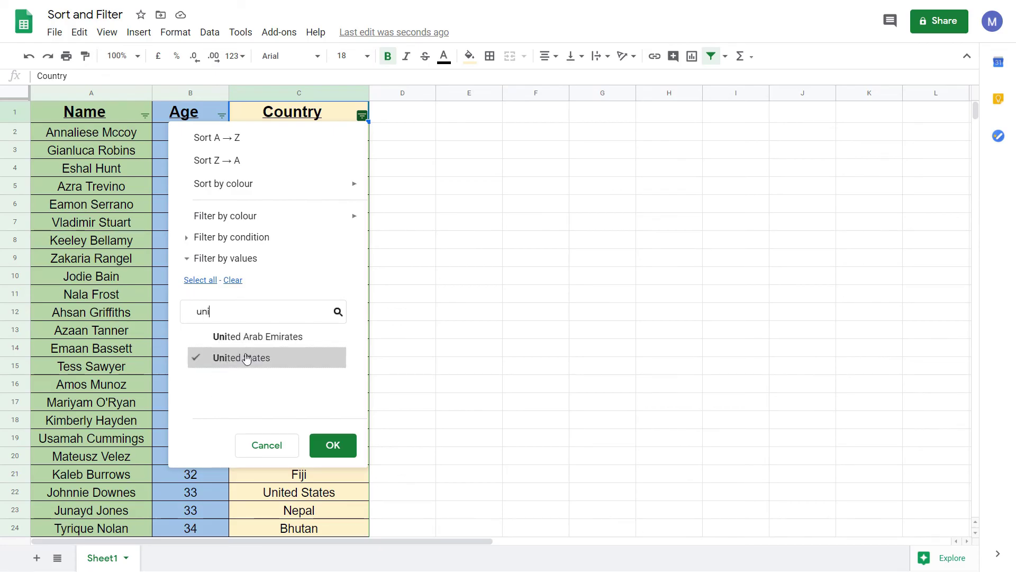
# Apply the United States filter, check the age-33 row, then undo it with Ctrl+Z.
pyautogui.click(332, 444)
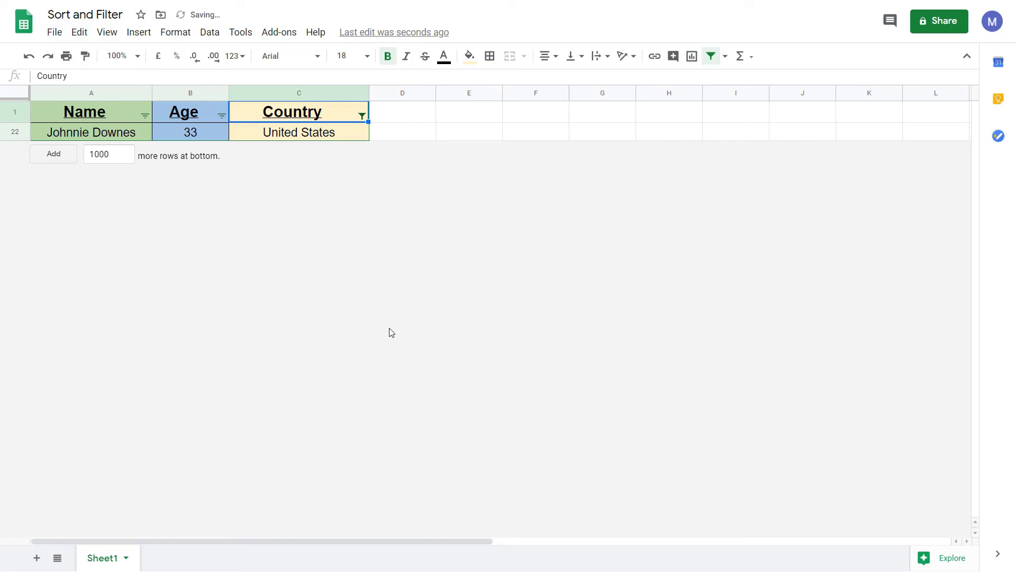
pyautogui.click(317, 135)
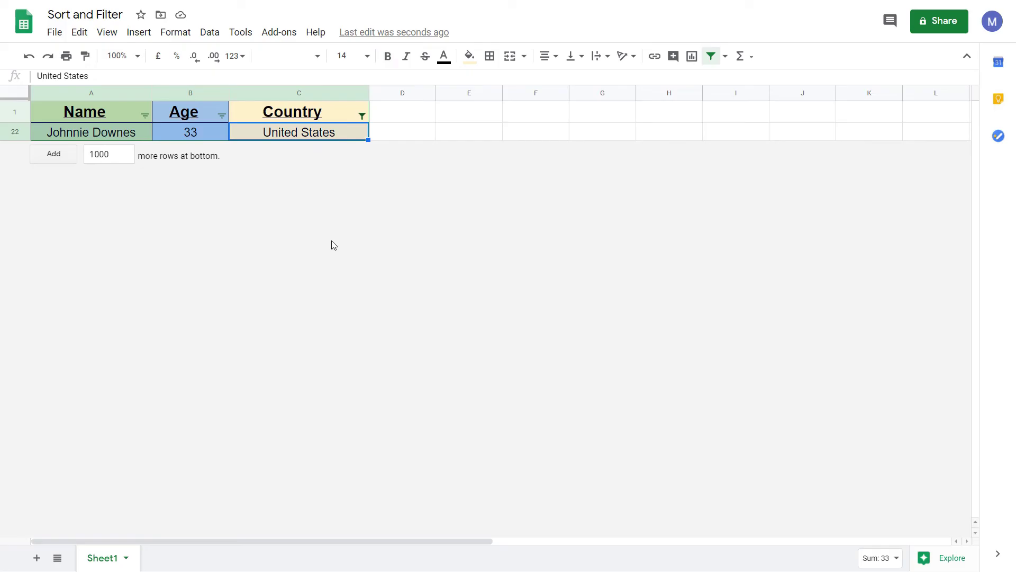
pyautogui.hotkey('ctrl', 'z')
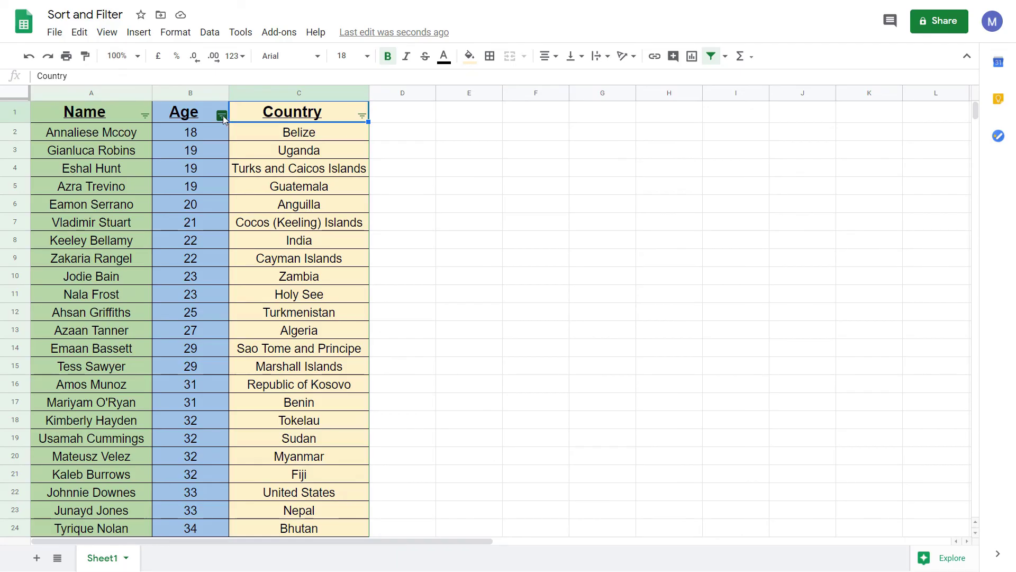
# Filter the Age column by the condition 'Is between' 60 and 70.
pyautogui.click(222, 115)
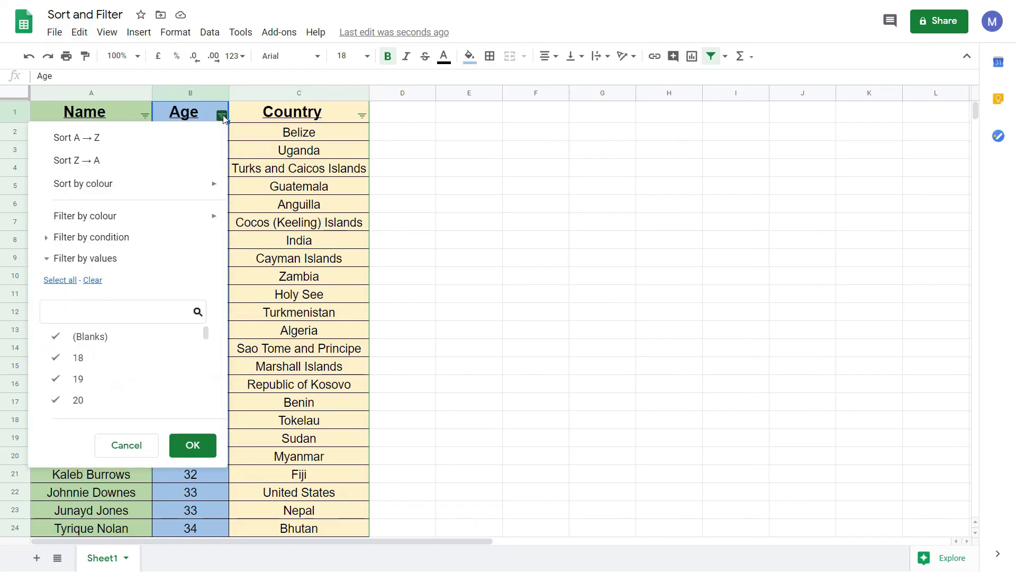
pyautogui.click(46, 238)
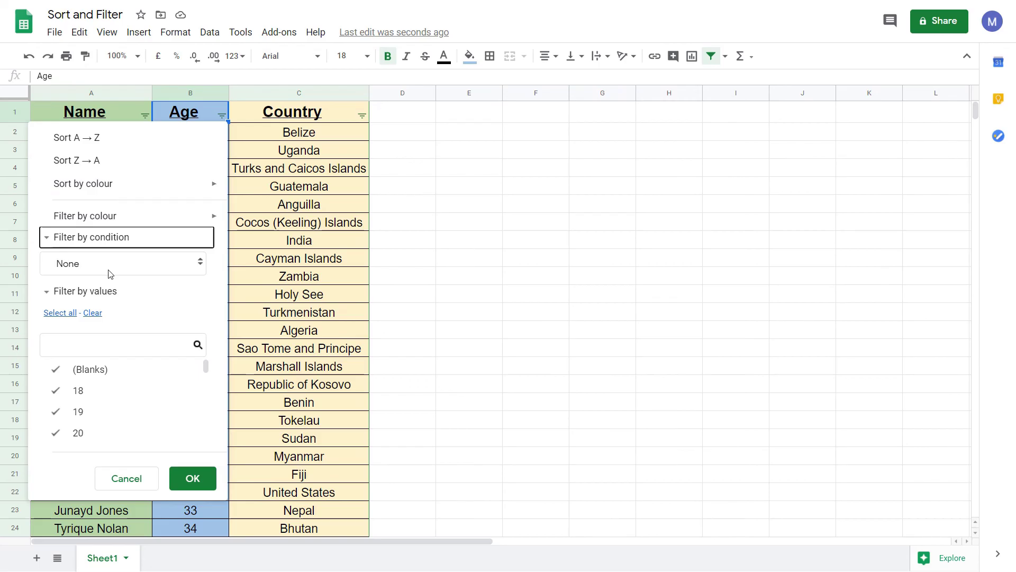
pyautogui.click(191, 268)
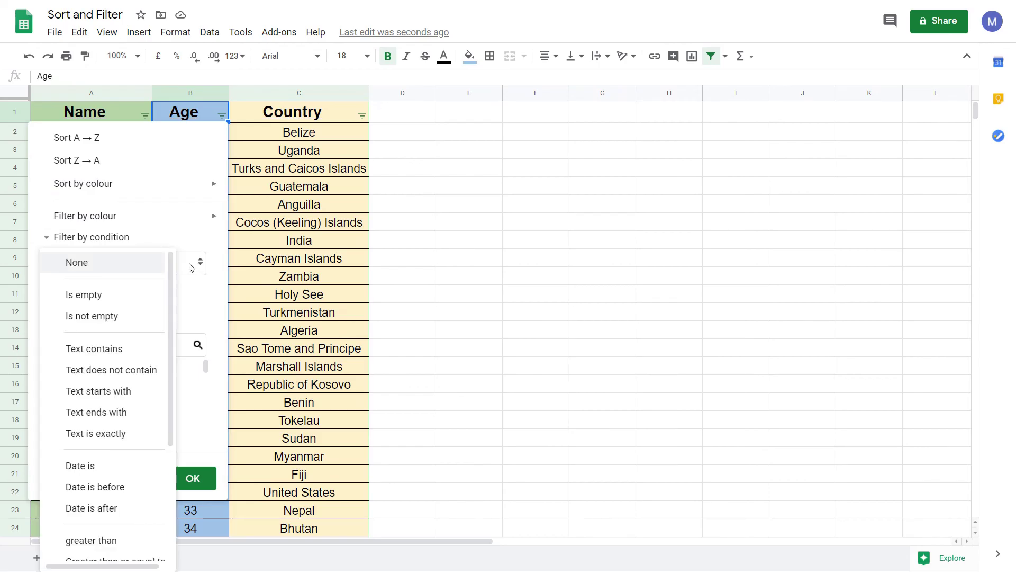
pyautogui.scroll(-3, 127, 365)
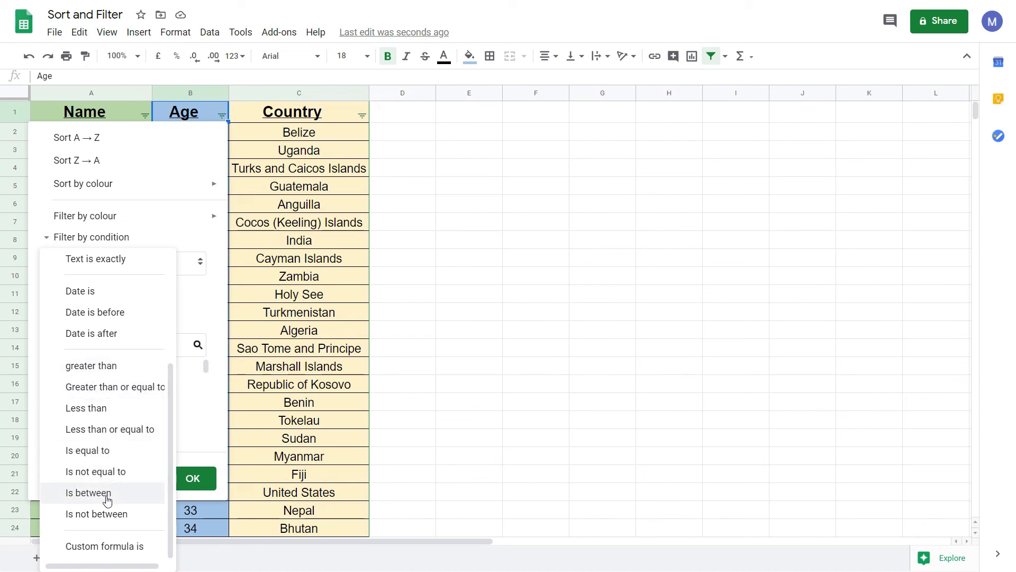
pyautogui.click(106, 495)
pyautogui.click(89, 293)
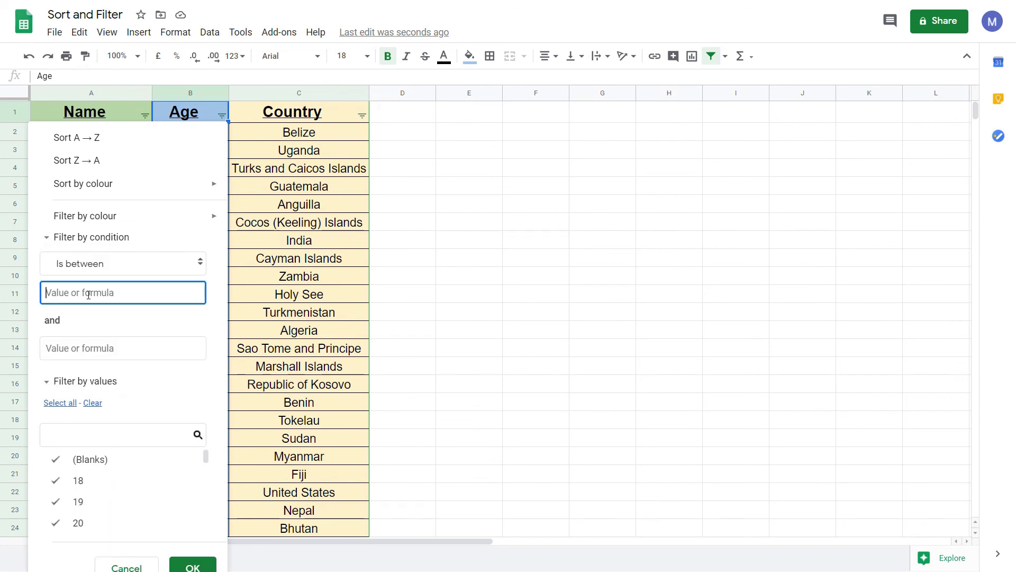
pyautogui.write('60')
pyautogui.click(67, 343)
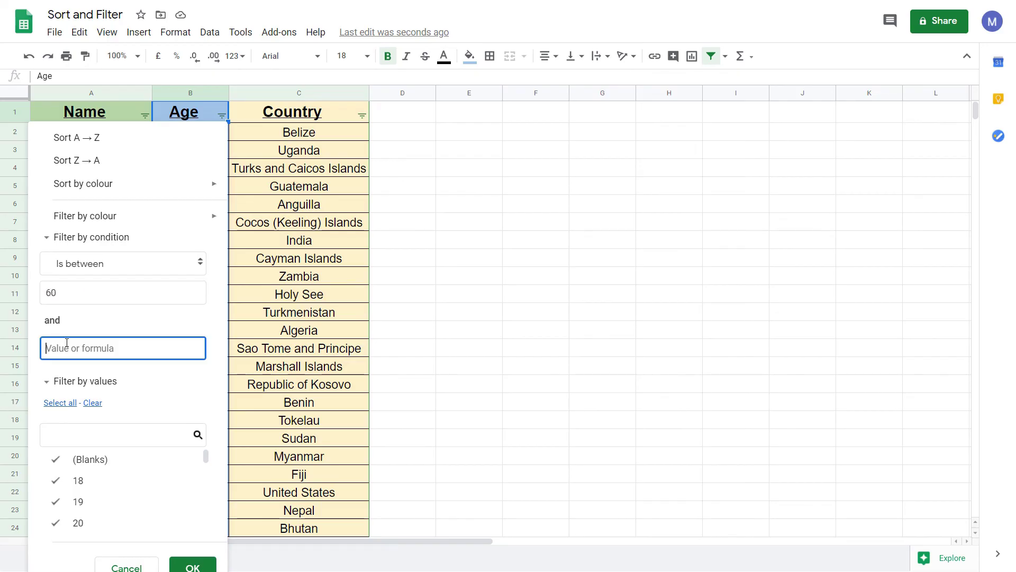
pyautogui.write('70')
pyautogui.click(200, 567)
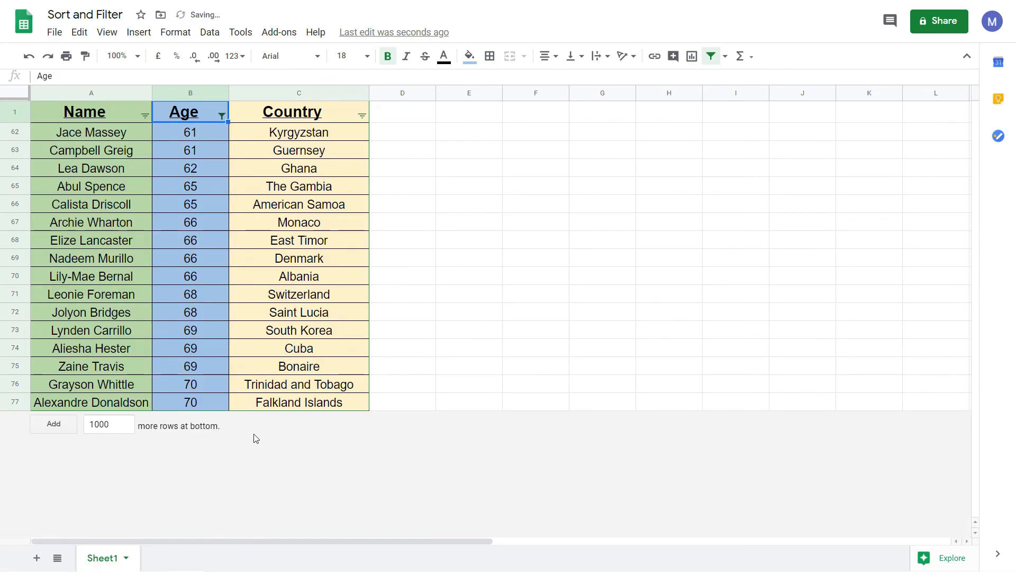
pyautogui.moveTo(192, 132); pyautogui.dragTo(219, 402)
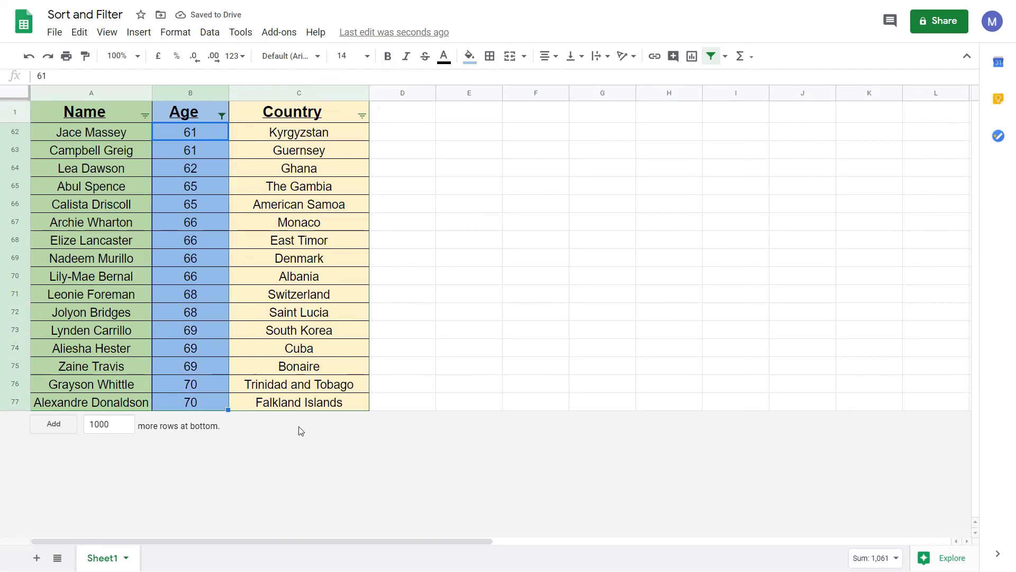